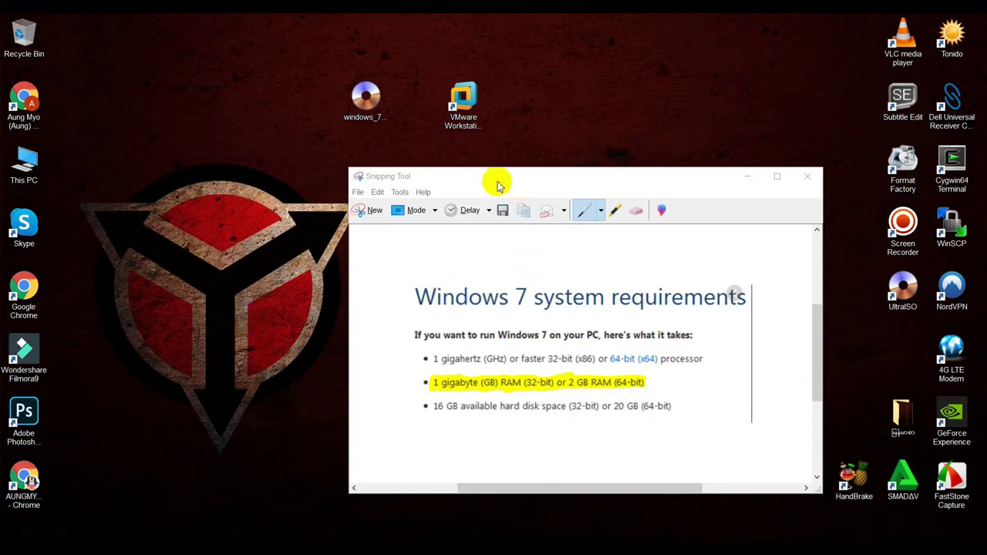
Step: Review the Windows 7 processor and RAM requirements in the Snipping Tool capture, then minimize it
{"action": "left_click_drag", "start_coordinate": [497, 189], "coordinate": [498, 166]}
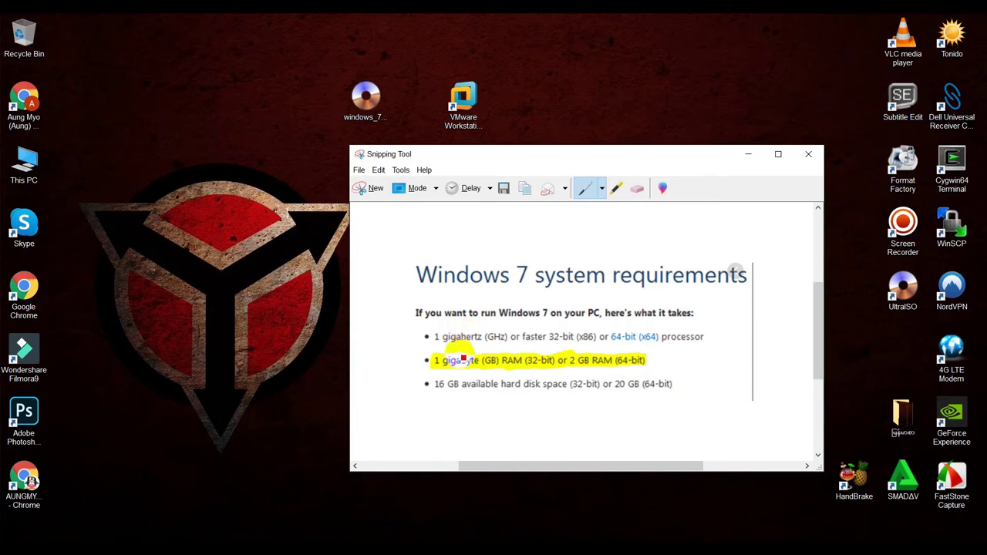
{"action": "left_click_drag", "start_coordinate": [445, 340], "coordinate": [480, 337]}
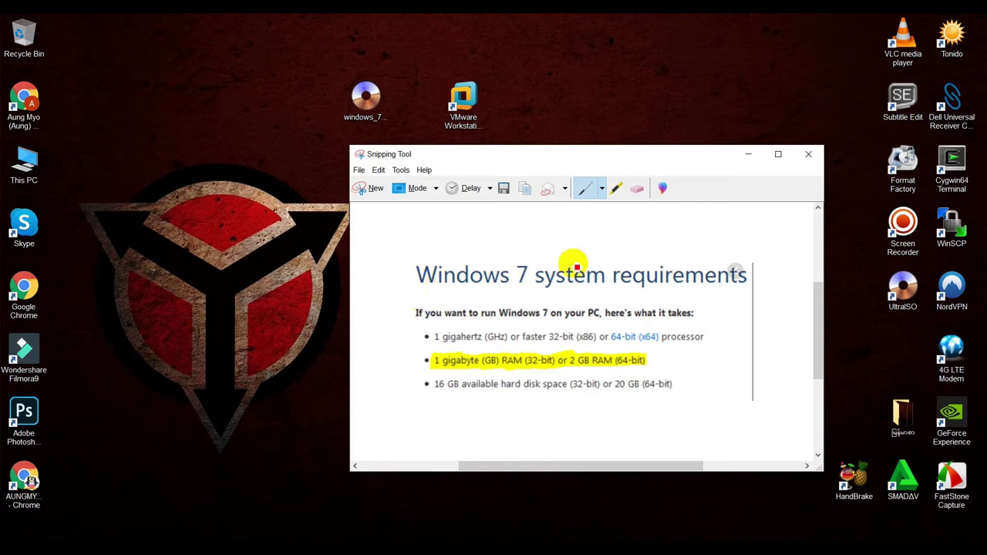
{"action": "left_click", "coordinate": [745, 156]}
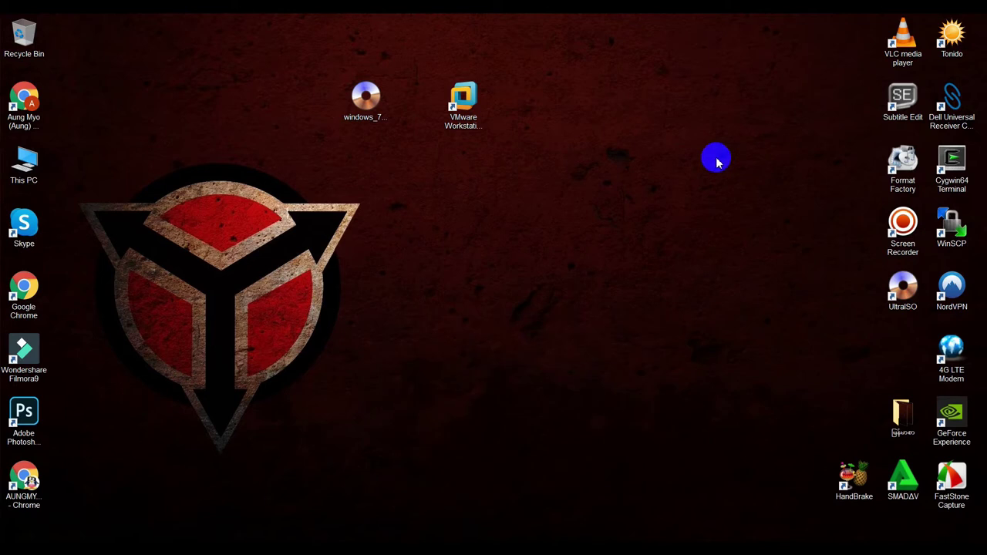
Step: Launch VMware Workstation and postpone the offered 14.1.8 software update
{"action": "double_click", "coordinate": [466, 116]}
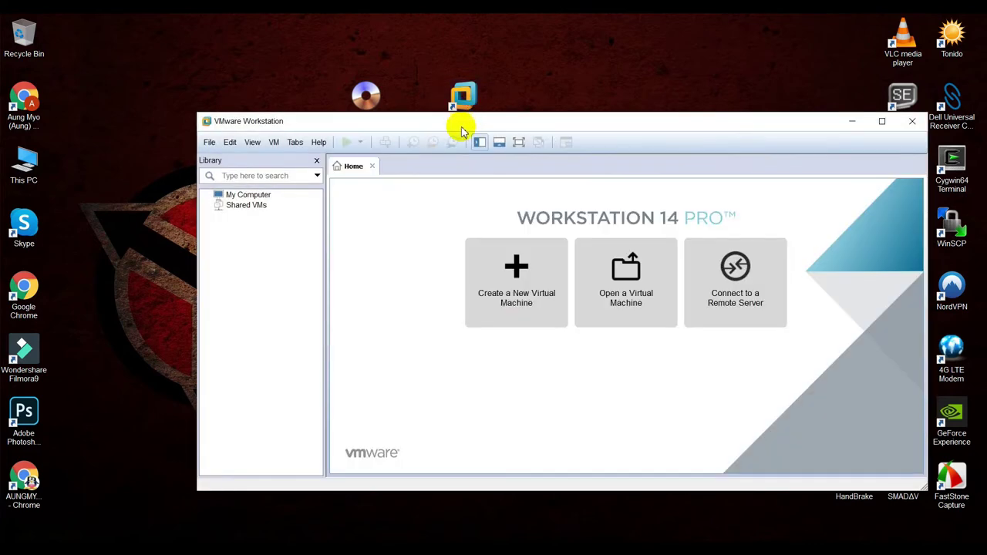
{"action": "left_click", "coordinate": [469, 255]}
{"action": "left_click_drag", "start_coordinate": [485, 121], "coordinate": [480, 143]}
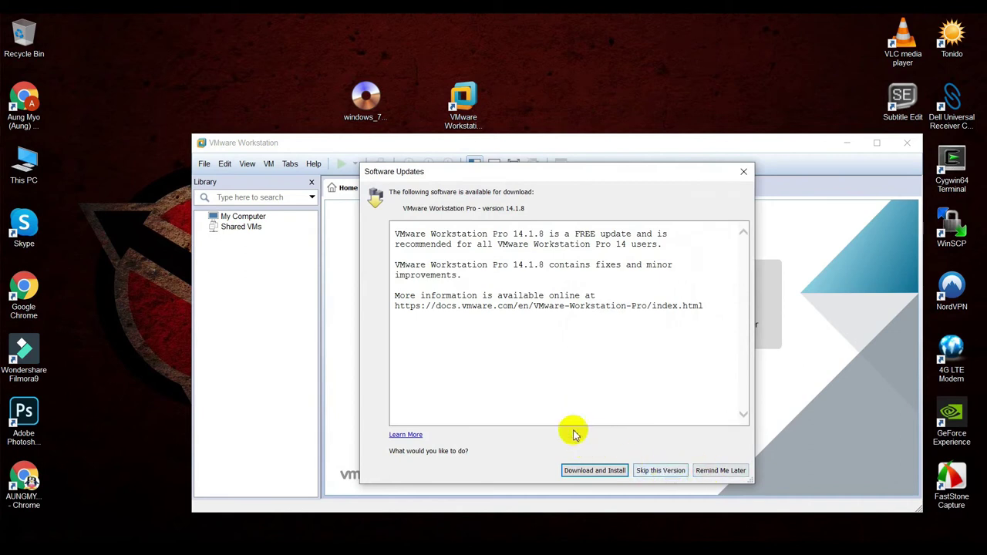
{"action": "left_click", "coordinate": [713, 472]}
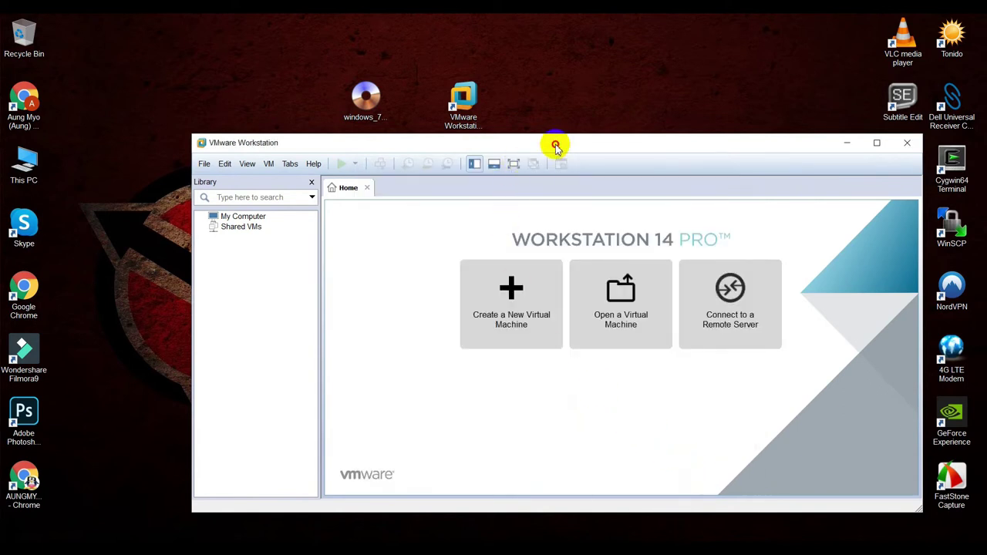
{"action": "left_click_drag", "start_coordinate": [555, 146], "coordinate": [561, 159]}
Step: Start creating a new virtual machine with the Typical (recommended) configuration
{"action": "left_click", "coordinate": [536, 310]}
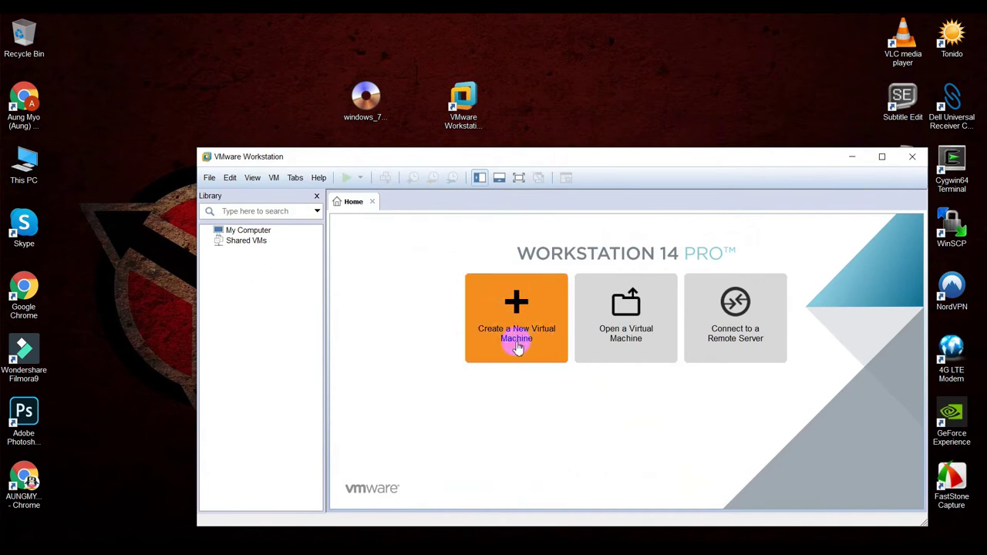
{"action": "left_click", "coordinate": [519, 308]}
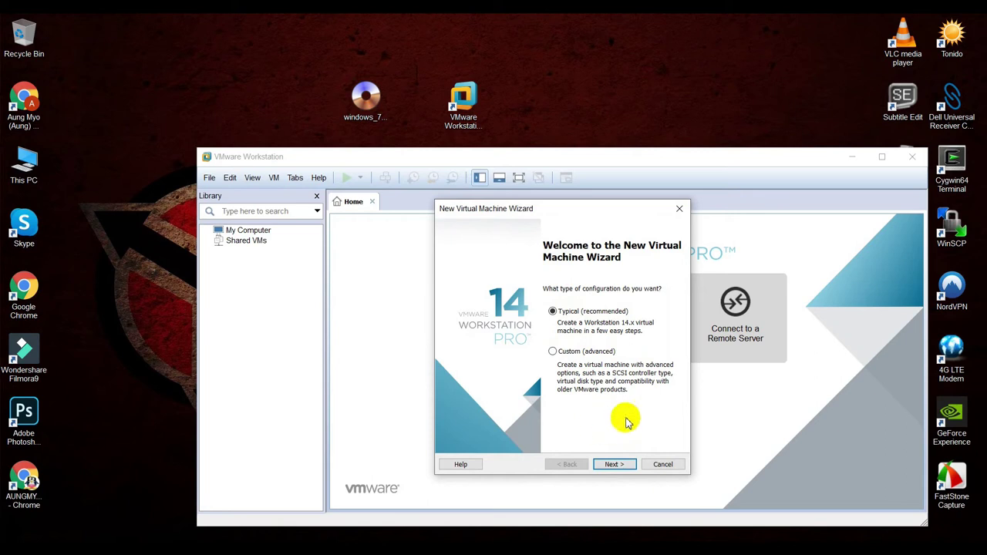
{"action": "left_click", "coordinate": [612, 464]}
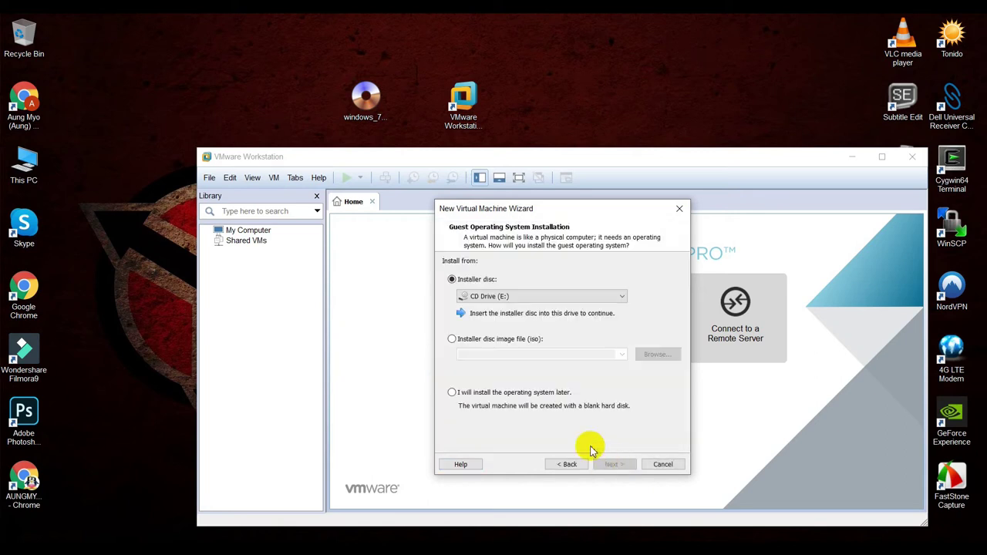
Step: Inspect the installer disc drive choices and check the computer's CD drive in This PC
{"action": "left_click", "coordinate": [520, 304]}
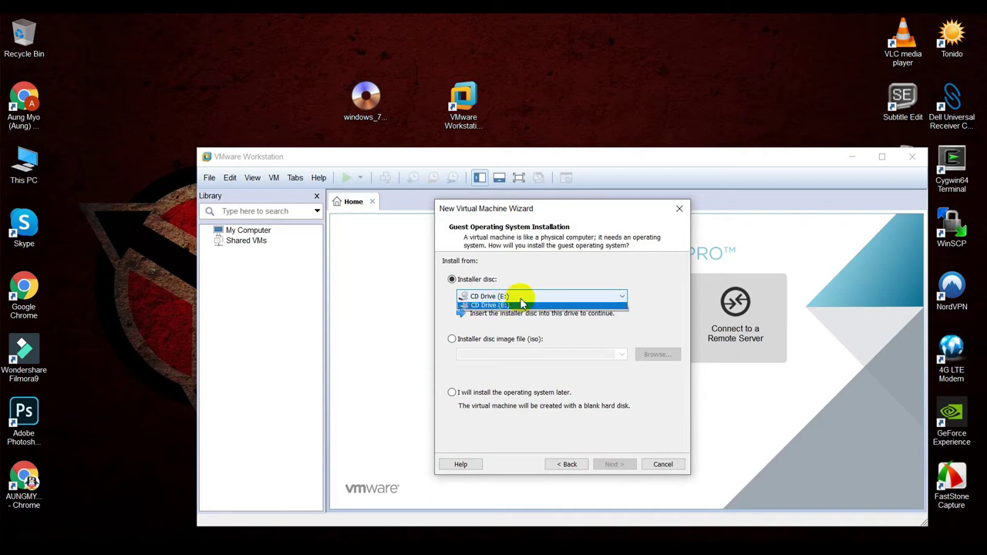
{"action": "left_click", "coordinate": [513, 305]}
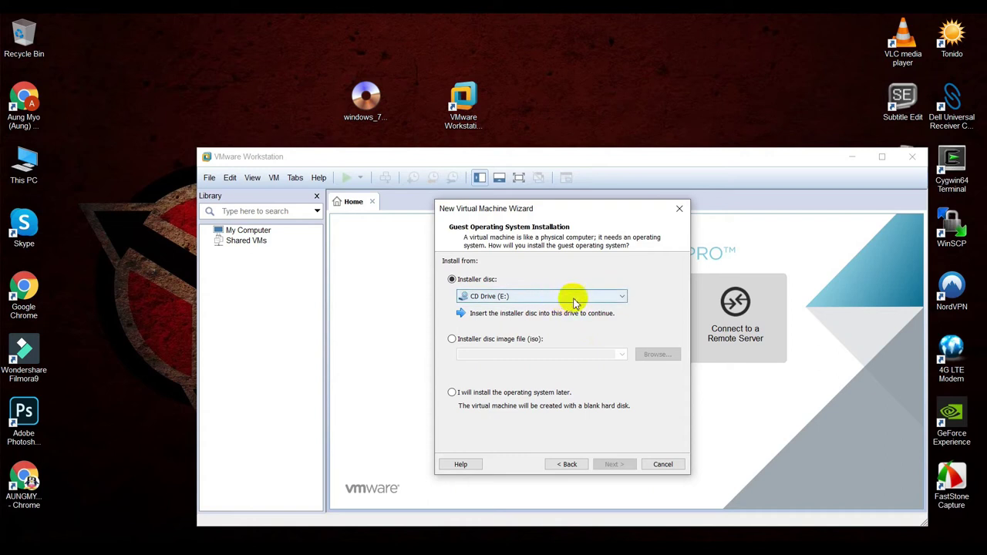
{"action": "left_click", "coordinate": [45, 185]}
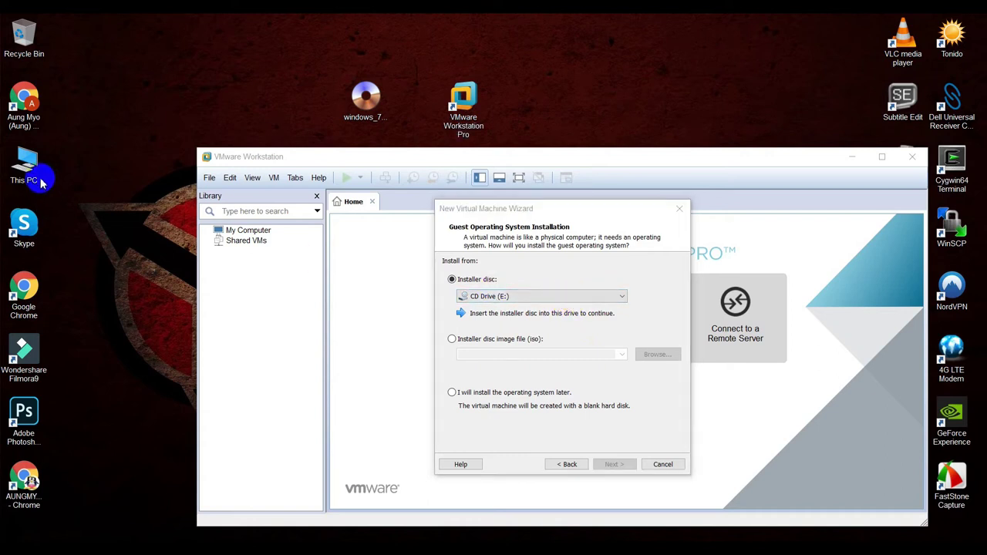
{"action": "double_click", "coordinate": [29, 173]}
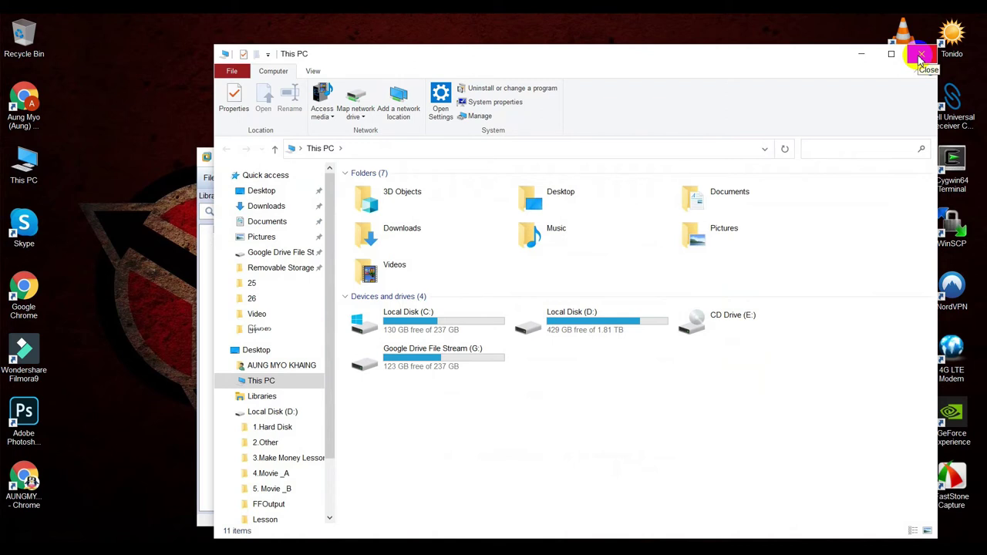
{"action": "left_click", "coordinate": [871, 59]}
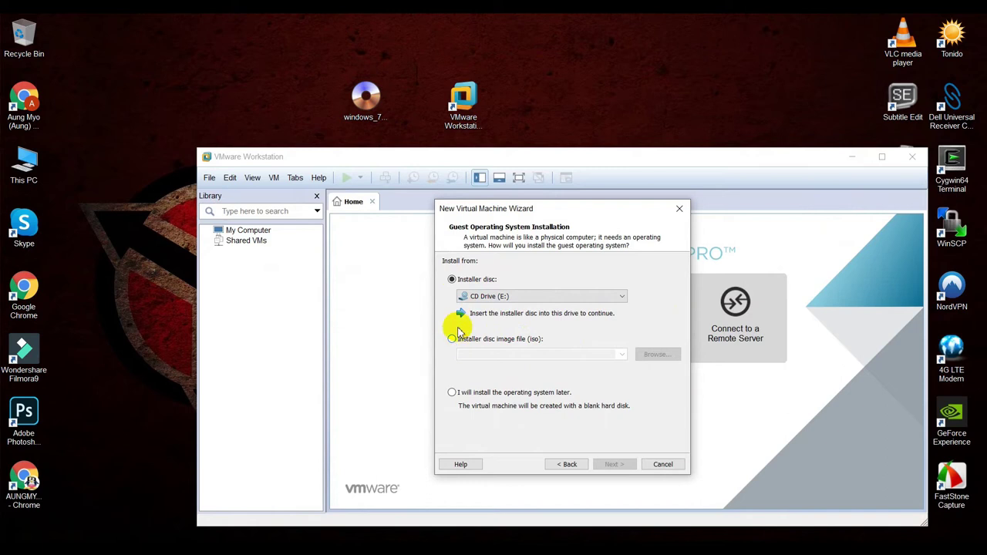
Step: Set the installation source to an installer disc image and select windows_7_ultimate_x64_dvd from the Desktop
{"action": "left_click", "coordinate": [379, 116]}
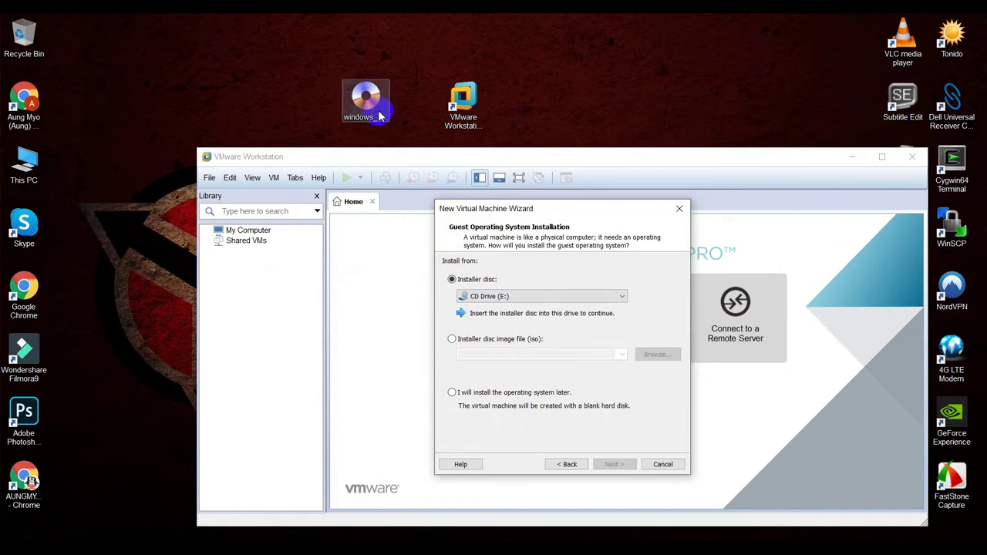
{"action": "left_click", "coordinate": [453, 340]}
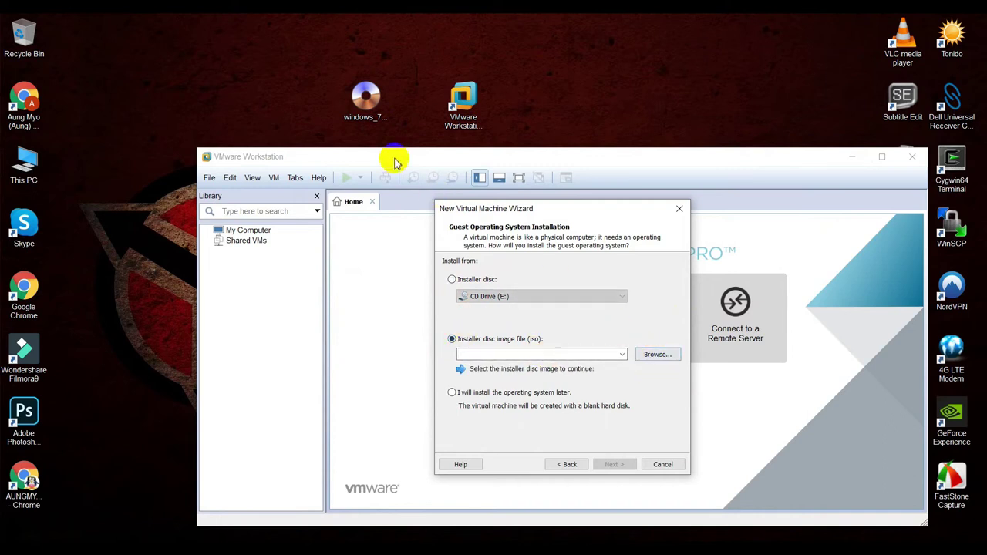
{"action": "left_click", "coordinate": [656, 357]}
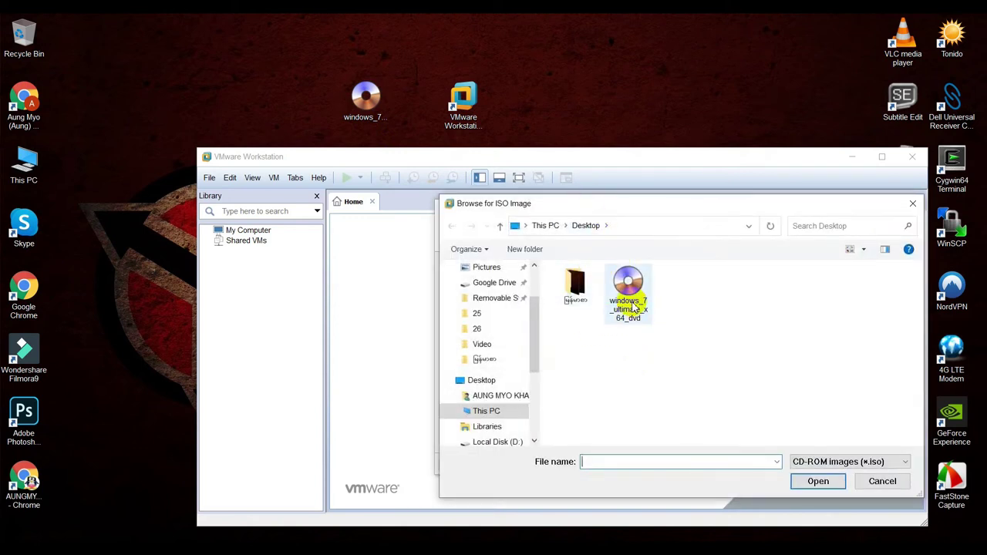
{"action": "left_click", "coordinate": [628, 304]}
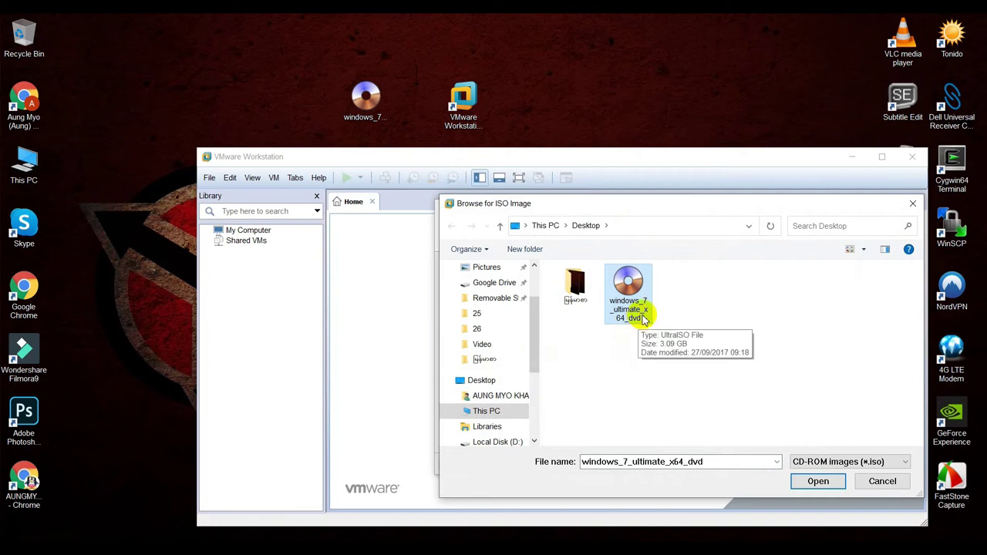
Step: Switch to the Snipping Tool capture and check the 64-bit RAM and disk space requirements for Windows 7
{"action": "left_click", "coordinate": [502, 535]}
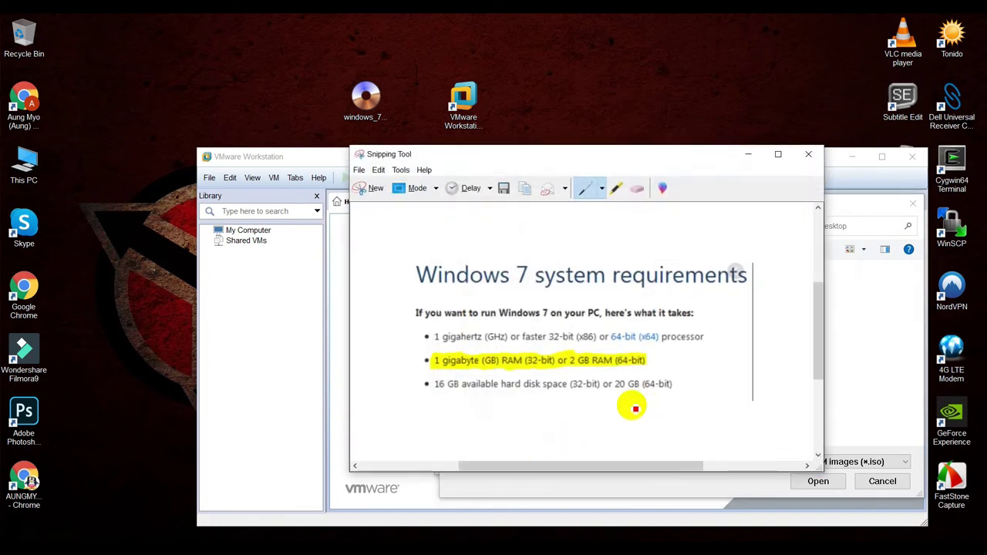
{"action": "mouse_move", "coordinate": [596, 366]}
{"action": "left_mouse_down"}
{"action": "mouse_move", "coordinate": [577, 363]}
{"action": "mouse_move", "coordinate": [607, 371]}
{"action": "left_mouse_up"}
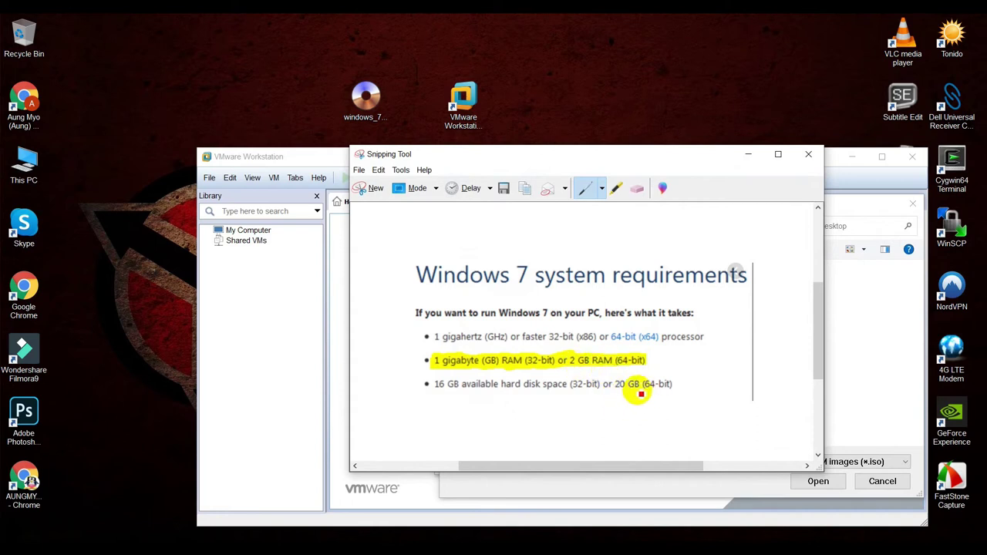
{"action": "left_click", "coordinate": [752, 158]}
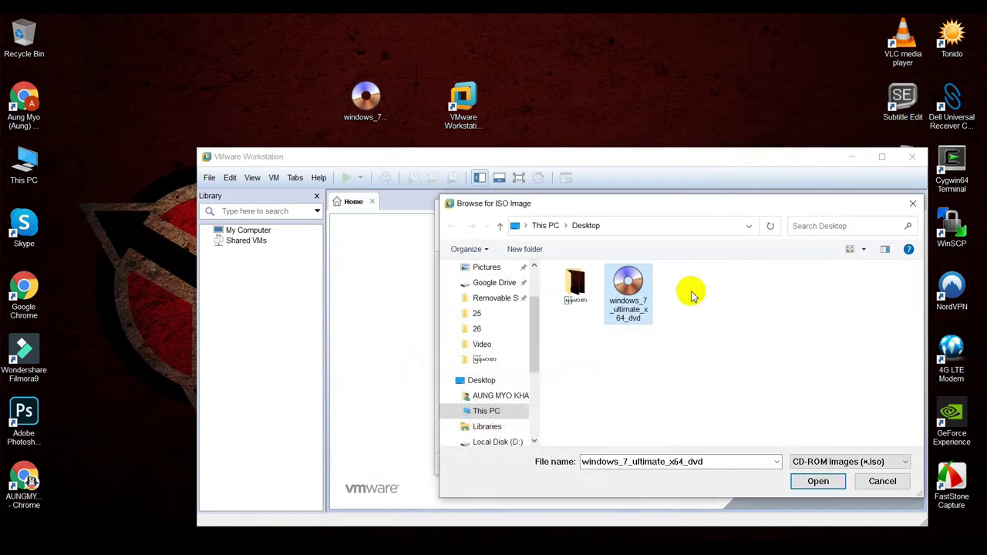
Step: Load the selected ISO image and set the version of Windows to install to Windows 7 Ultimate
{"action": "left_click", "coordinate": [819, 484]}
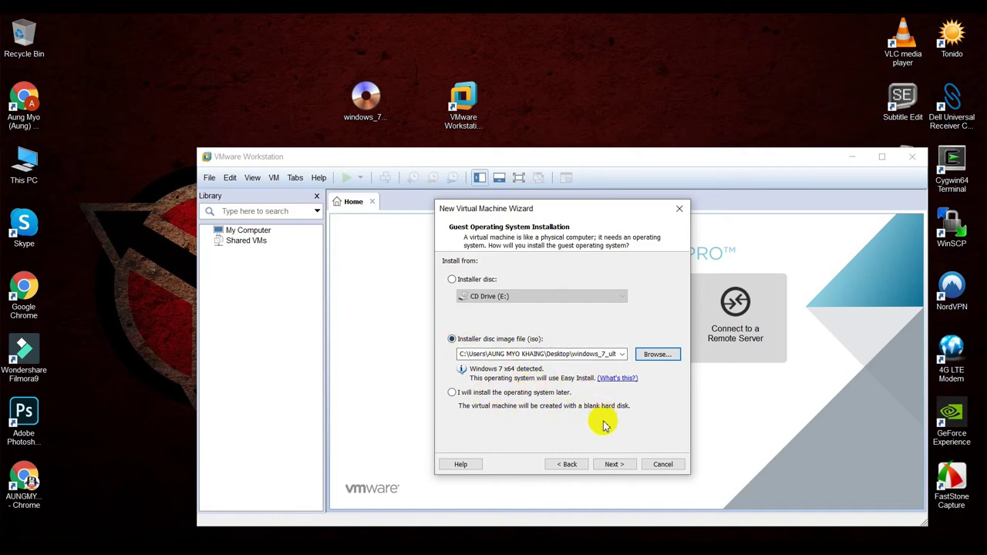
{"action": "left_click", "coordinate": [613, 465]}
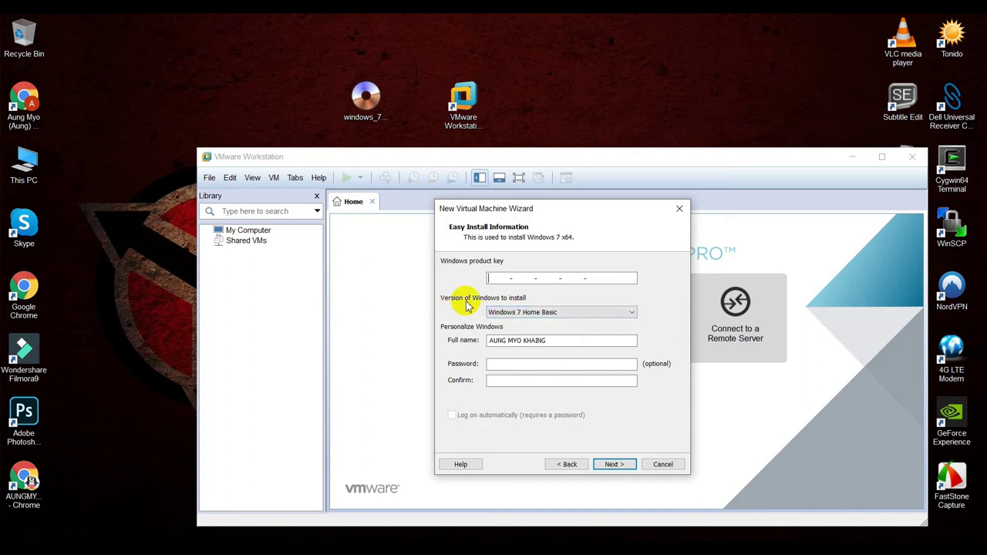
{"action": "left_click", "coordinate": [522, 317]}
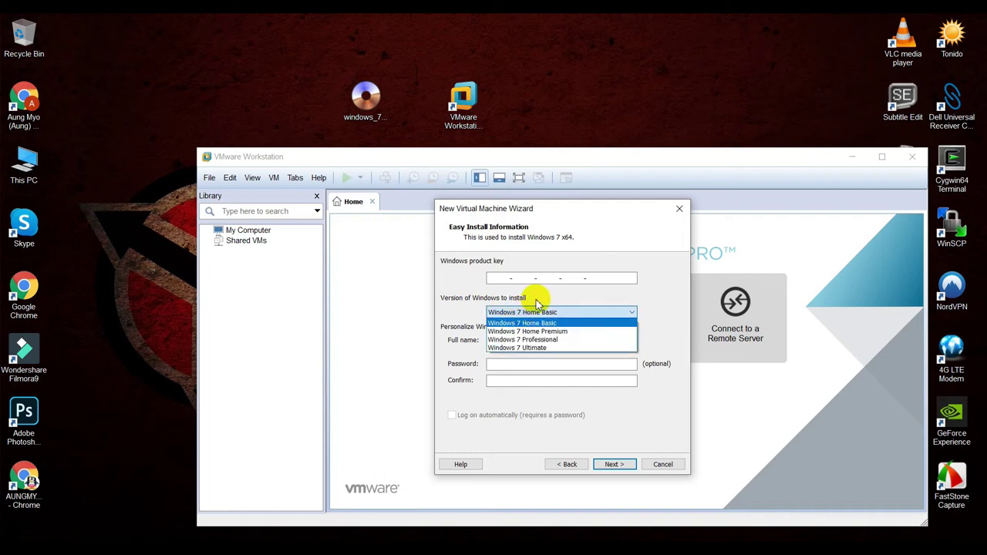
{"action": "left_click", "coordinate": [513, 349]}
Step: Continue without a product key or password and accept Windows 7 x64 as the virtual machine name with its default location
{"action": "left_click", "coordinate": [496, 340]}
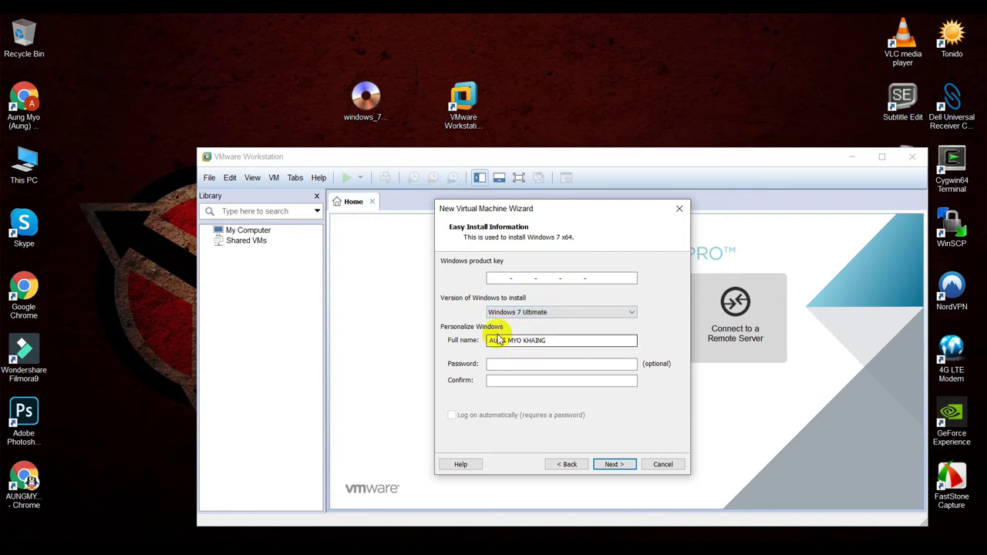
{"action": "left_click", "coordinate": [501, 341]}
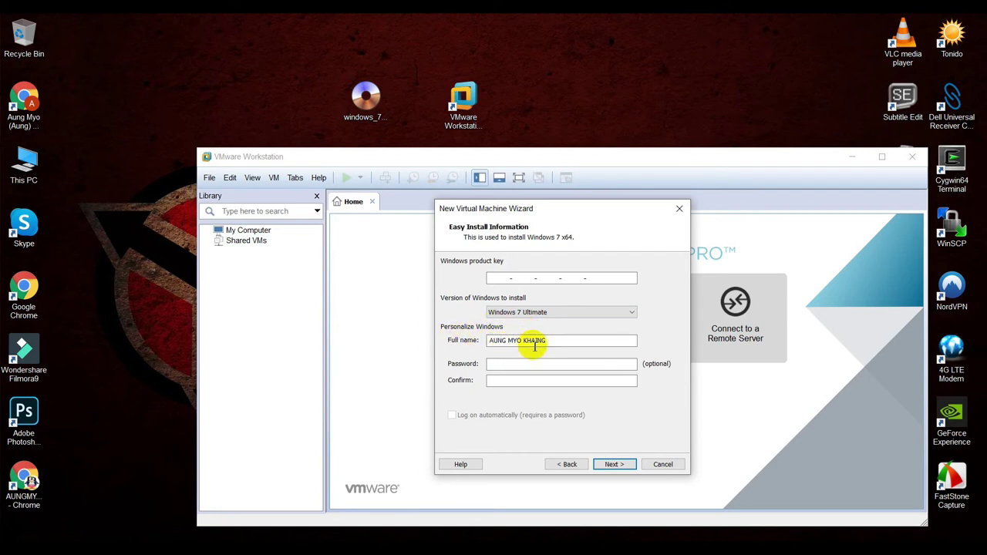
{"action": "left_click", "coordinate": [500, 366]}
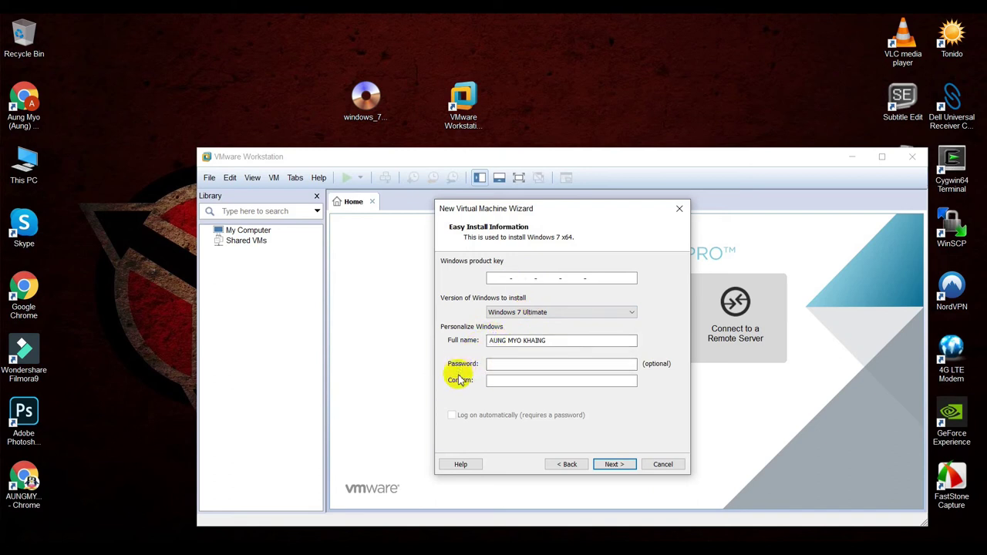
{"action": "left_click", "coordinate": [508, 379]}
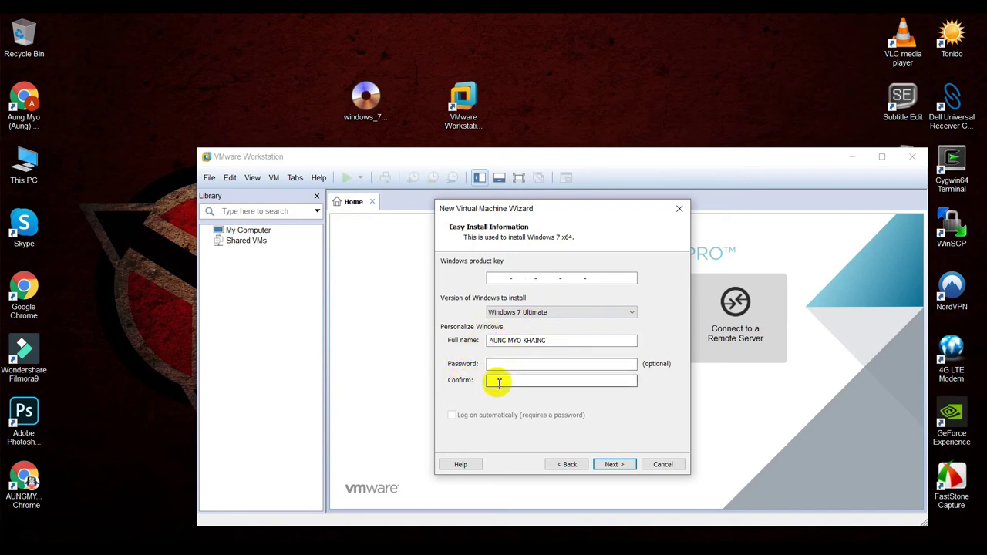
{"action": "left_click", "coordinate": [514, 367]}
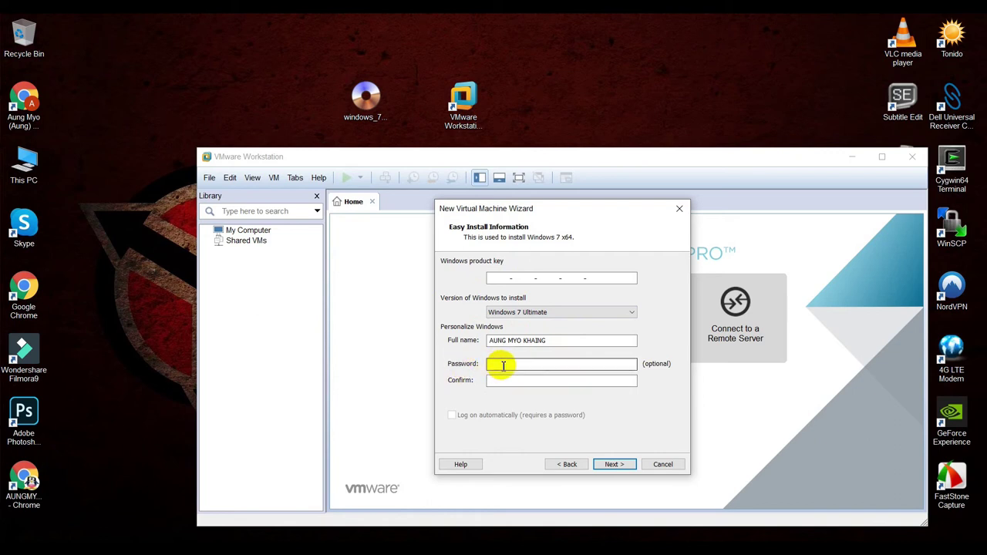
{"action": "left_click", "coordinate": [509, 380]}
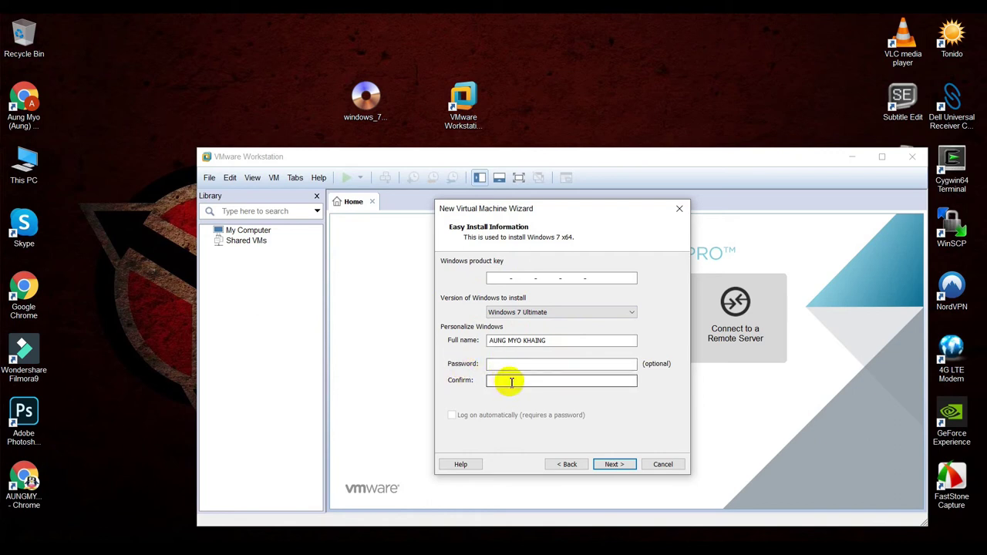
{"action": "left_click", "coordinate": [623, 466]}
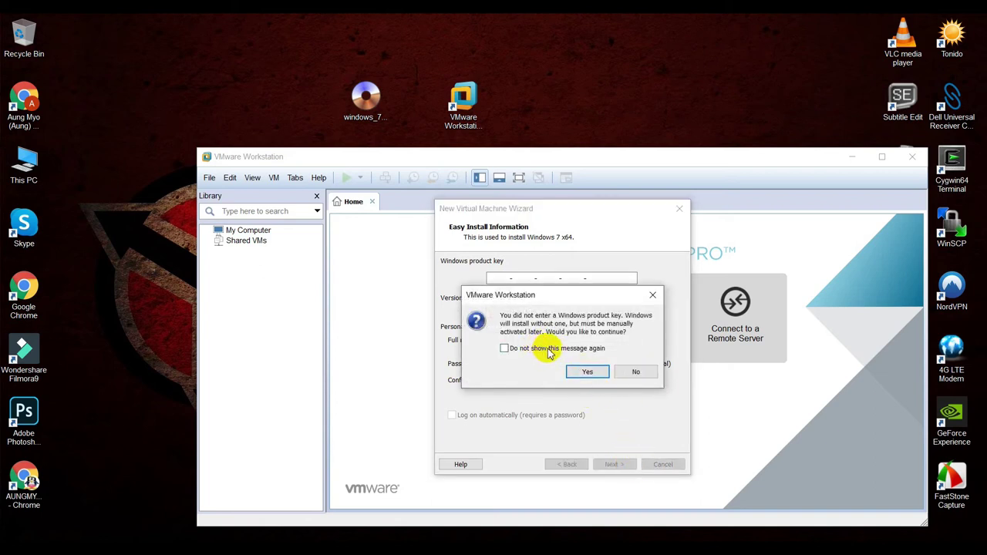
{"action": "left_click", "coordinate": [588, 371]}
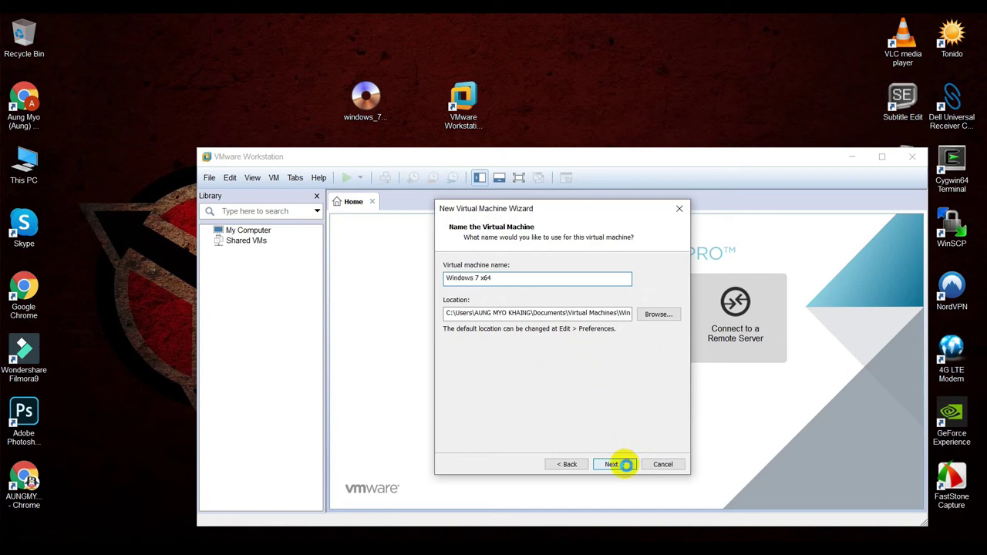
{"action": "left_click", "coordinate": [625, 465]}
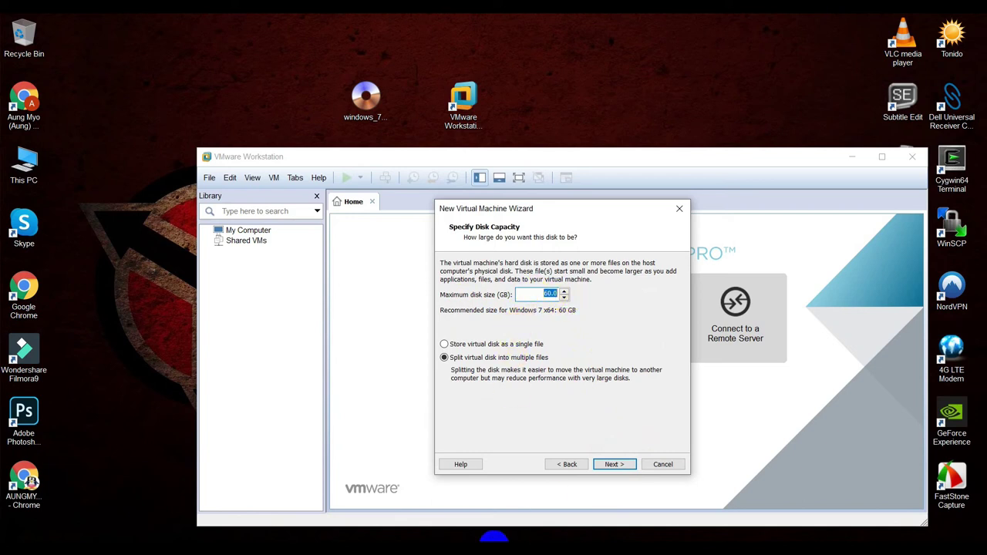
Step: Switch to the Snipping Tool capture and underline the 20 GB disk space requirement for 64-bit in red
{"action": "key", "text": "alt+Tab"}
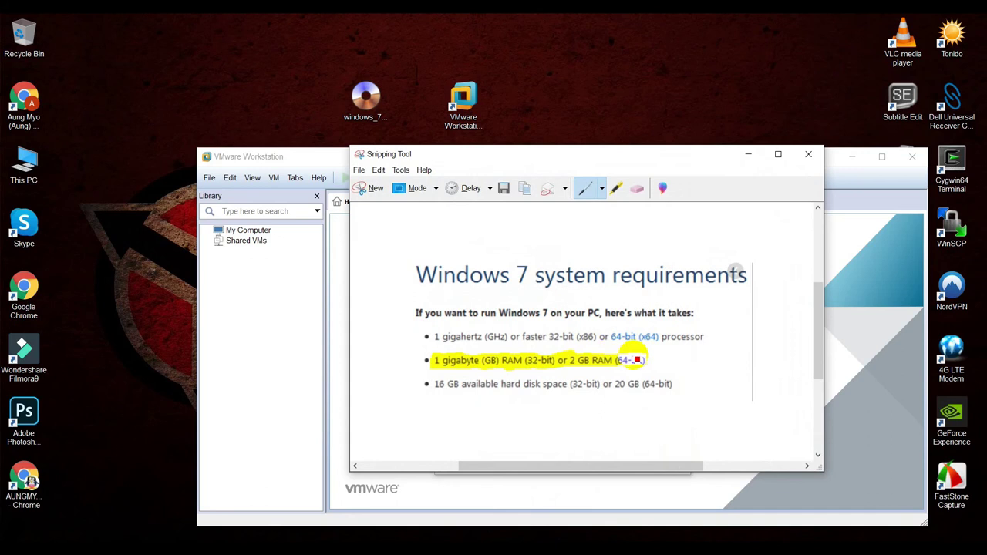
{"action": "left_click_drag", "start_coordinate": [615, 394], "coordinate": [634, 394]}
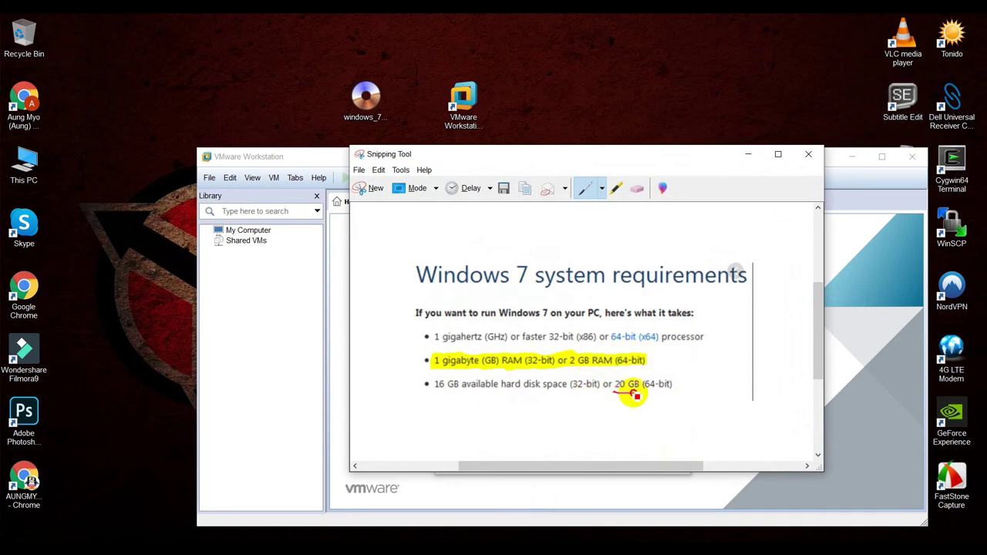
Step: Return to the New Virtual Machine Wizard and set the maximum disk size to 30 GB, split into multiple files
{"action": "left_click", "coordinate": [752, 157]}
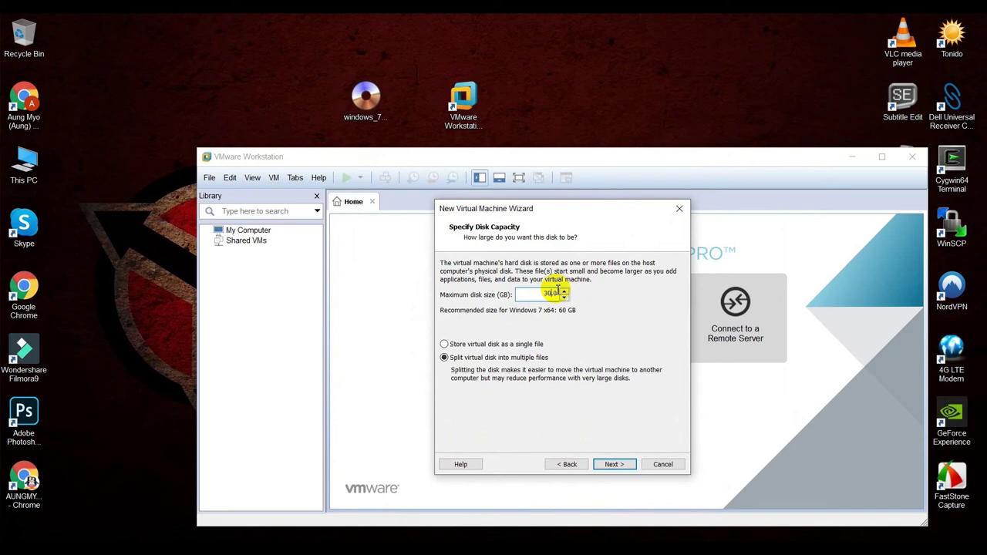
{"action": "left_click", "coordinate": [625, 466]}
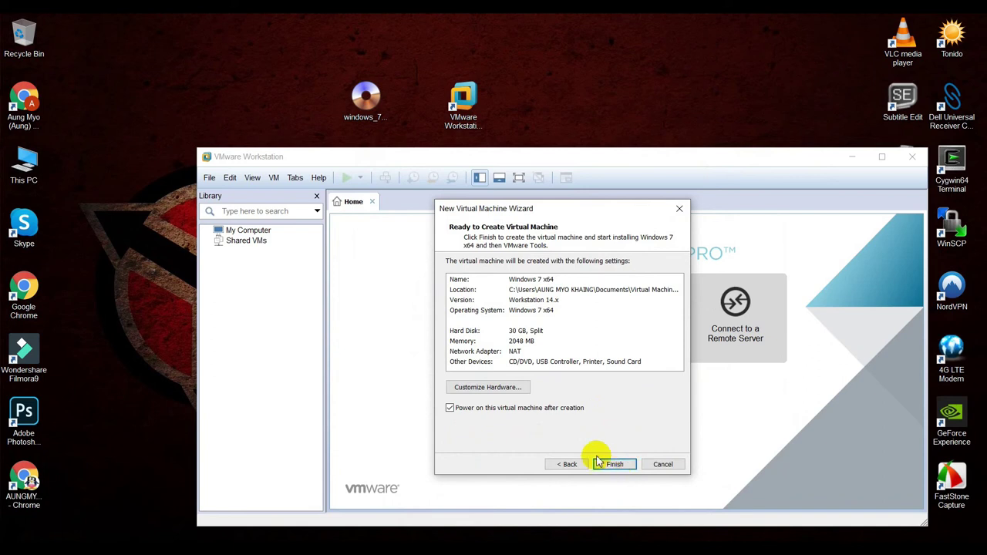
Step: Customize the virtual machine's hardware with 3824 MB of memory and 2 processors
{"action": "left_click", "coordinate": [496, 388]}
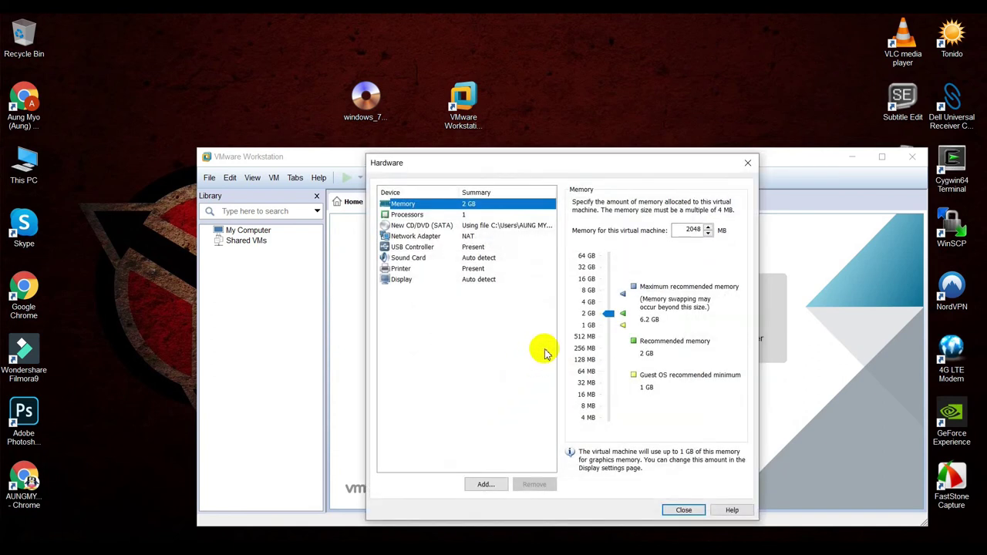
{"action": "left_click", "coordinate": [608, 314]}
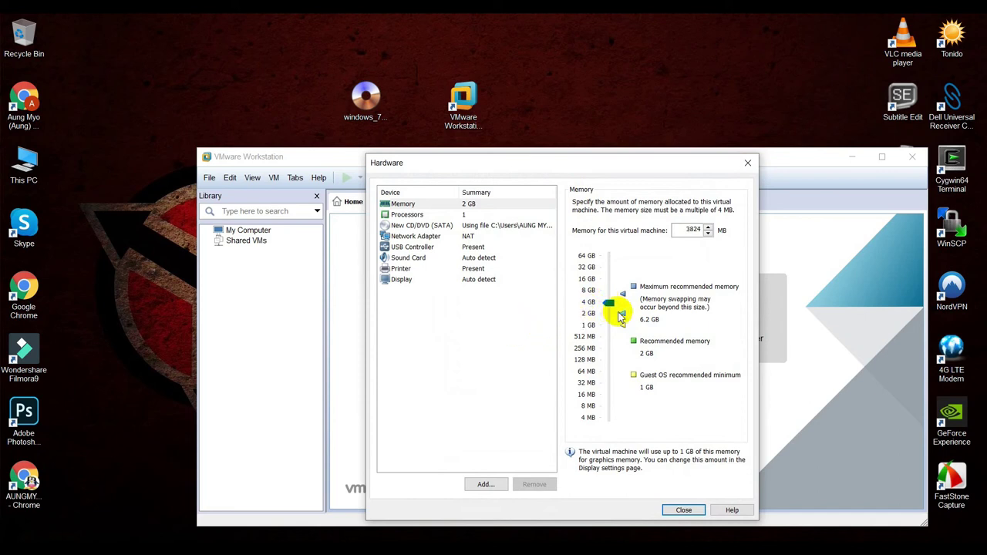
{"action": "left_click", "coordinate": [429, 215]}
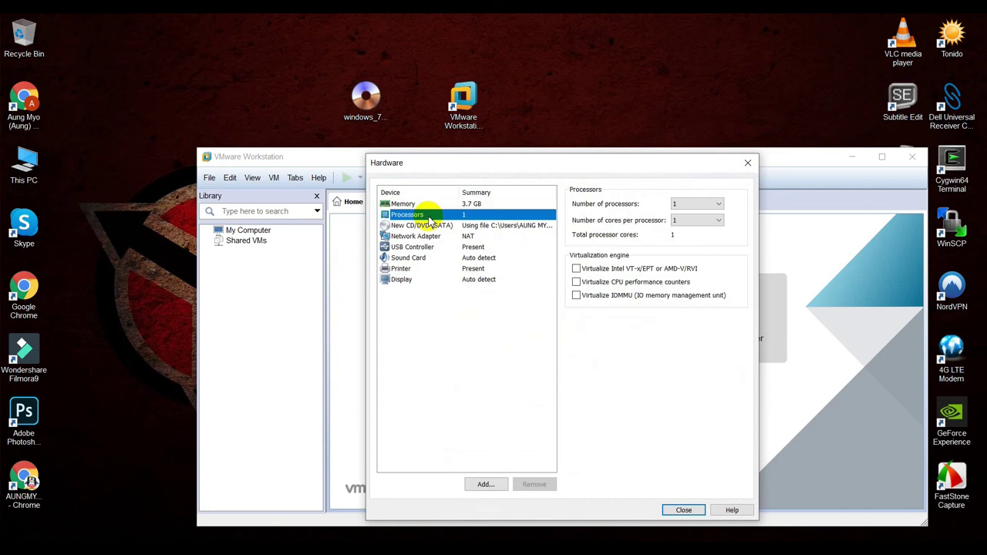
{"action": "left_click", "coordinate": [693, 209]}
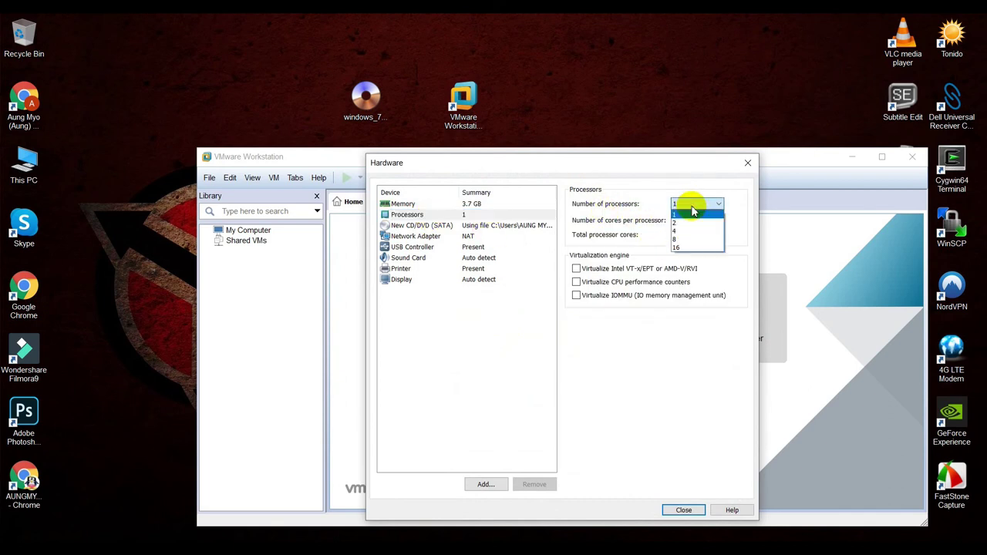
{"action": "left_click", "coordinate": [688, 223]}
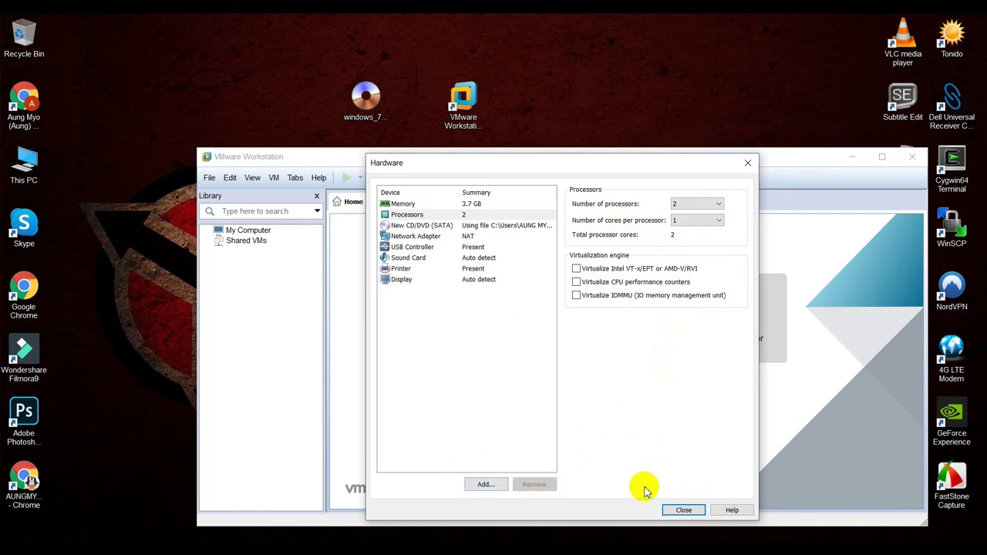
Step: Add a second CD/DVD drive to the virtual machine's hardware
{"action": "left_click", "coordinate": [485, 484]}
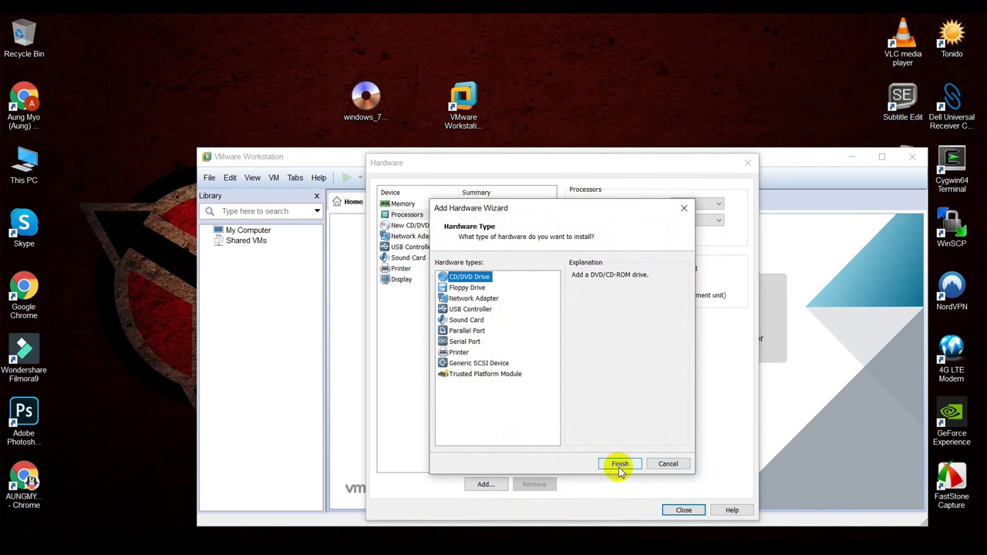
{"action": "left_click", "coordinate": [627, 464]}
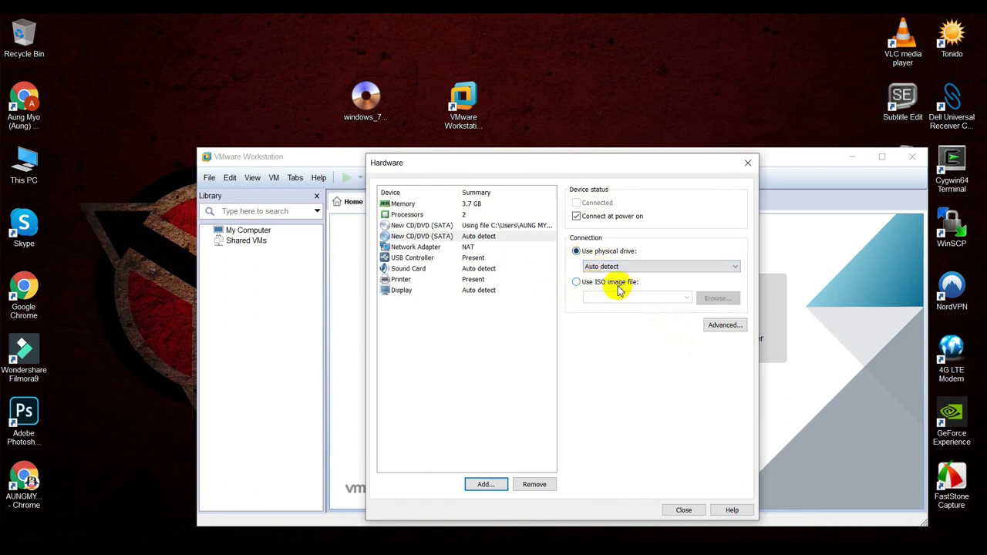
{"action": "left_click", "coordinate": [578, 283]}
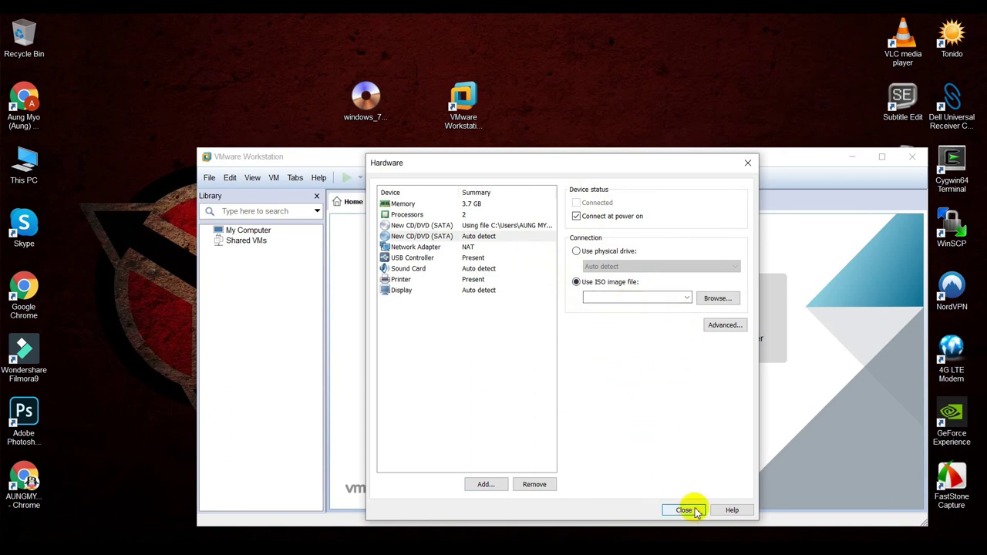
{"action": "left_click", "coordinate": [485, 483]}
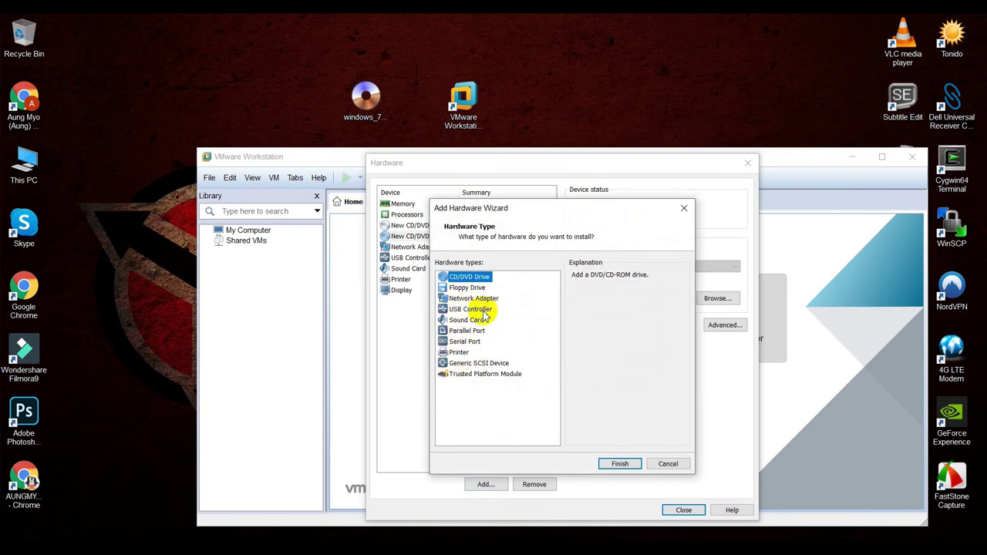
{"action": "left_click", "coordinate": [668, 464]}
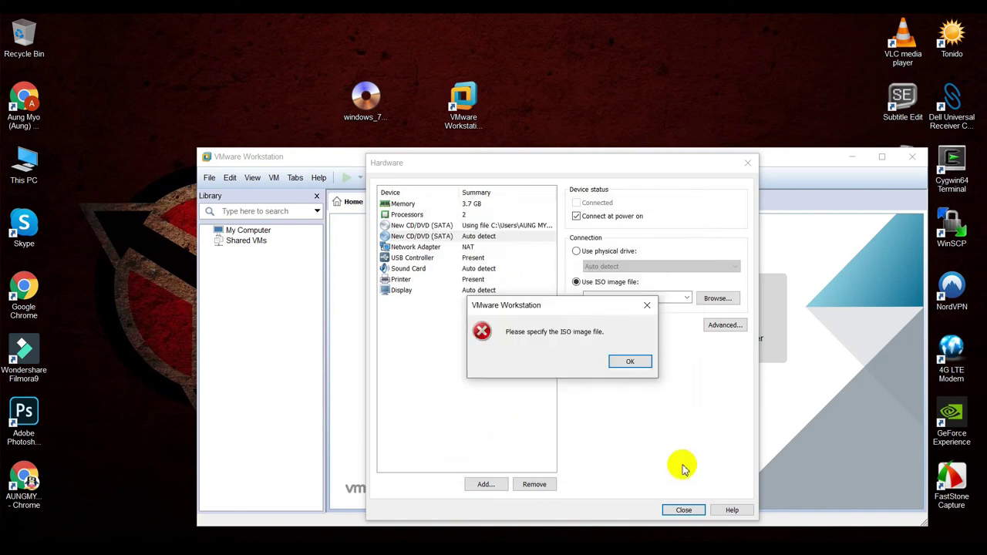
{"action": "left_click", "coordinate": [633, 362]}
{"action": "left_click", "coordinate": [683, 510]}
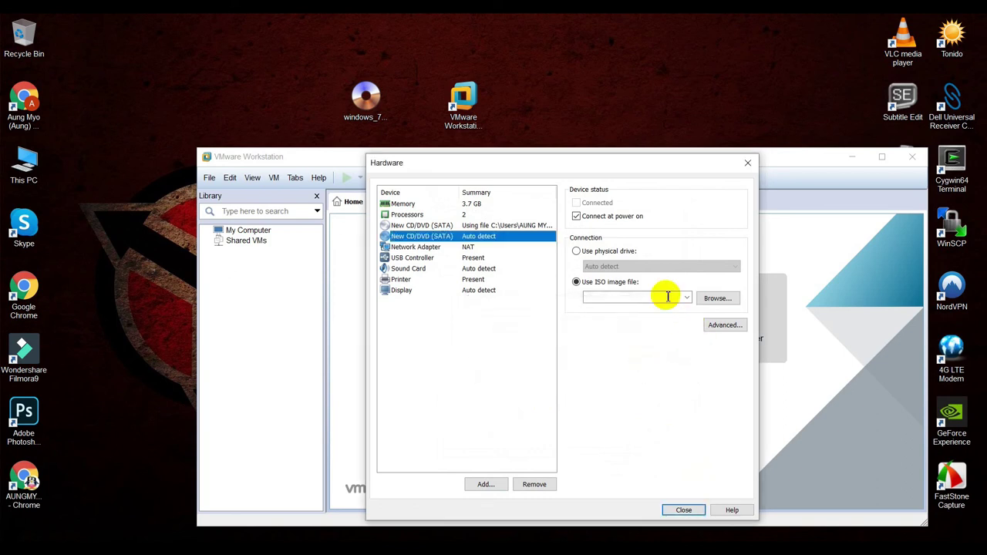
{"action": "left_click", "coordinate": [577, 252]}
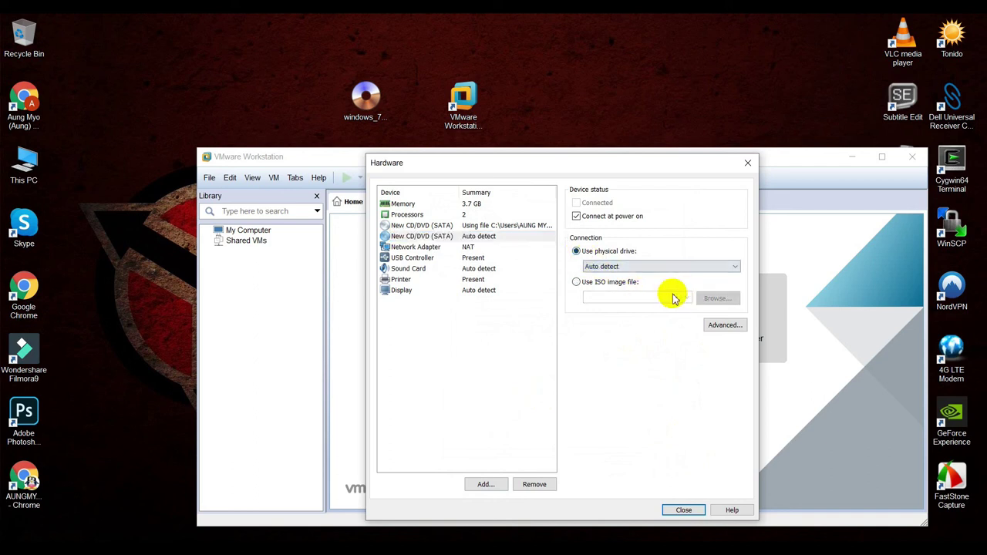
Step: Finish creating the virtual machine with power-on after creation, dismiss the resulting dialog, and maximize the VMware Workstation window
{"action": "left_click", "coordinate": [697, 511]}
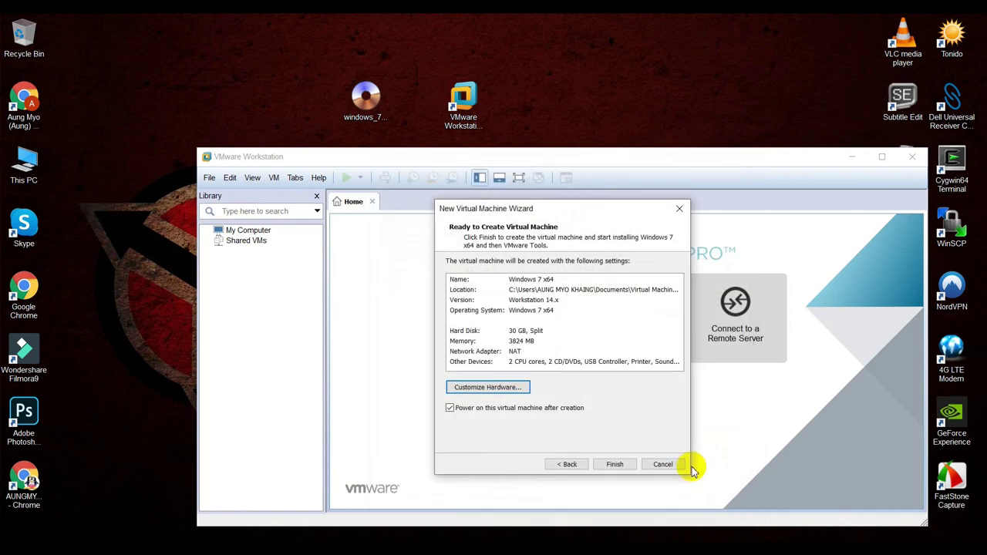
{"action": "left_click", "coordinate": [614, 465]}
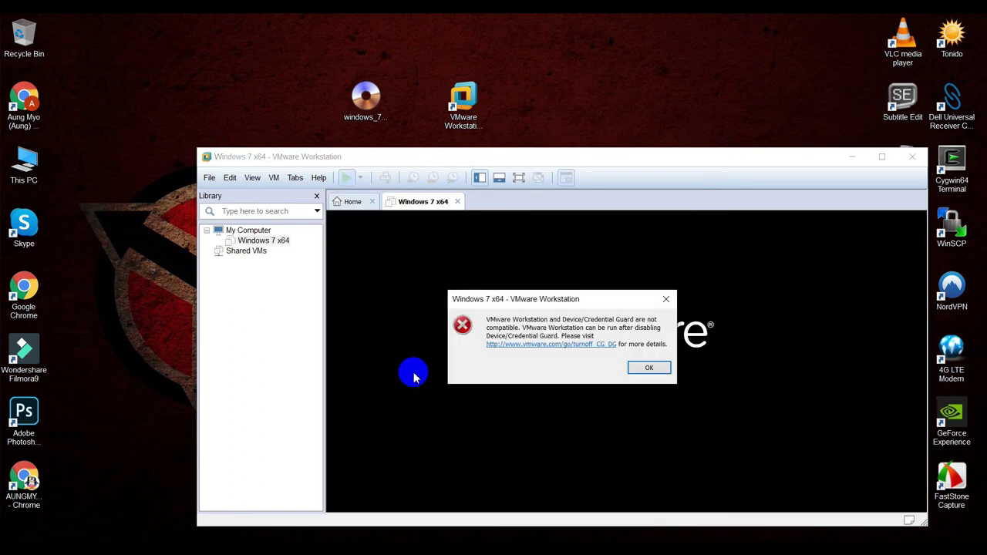
{"action": "left_click", "coordinate": [654, 369]}
{"action": "left_click", "coordinate": [882, 156]}
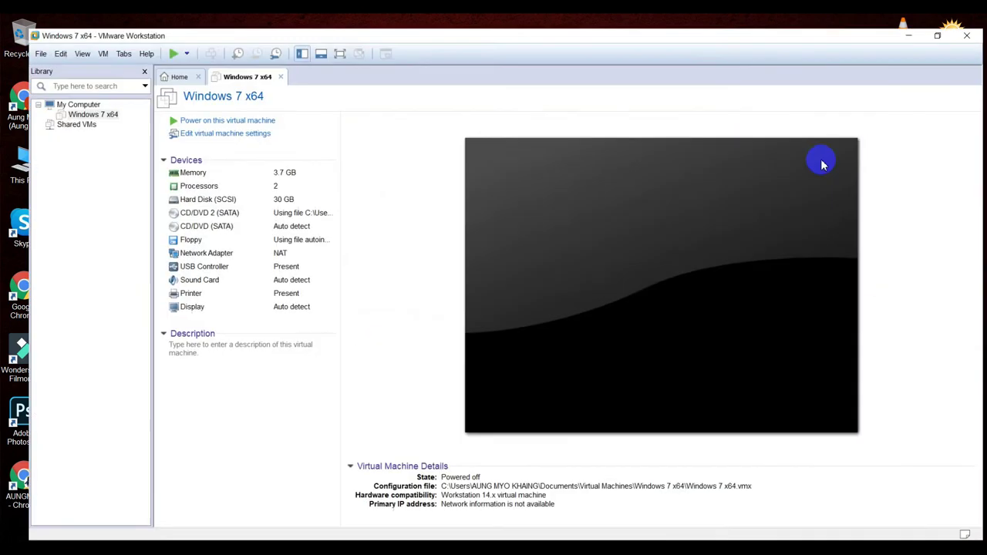